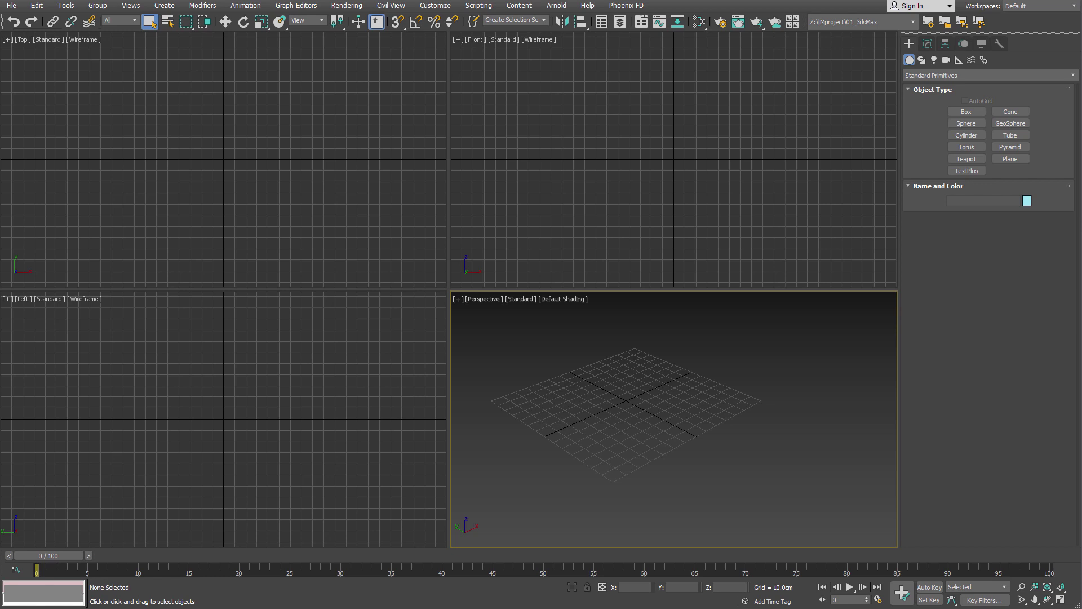
Open the Render Setup window and place it over the middle of the viewports
{"action": "left_click", "coordinate": [347, 5]}
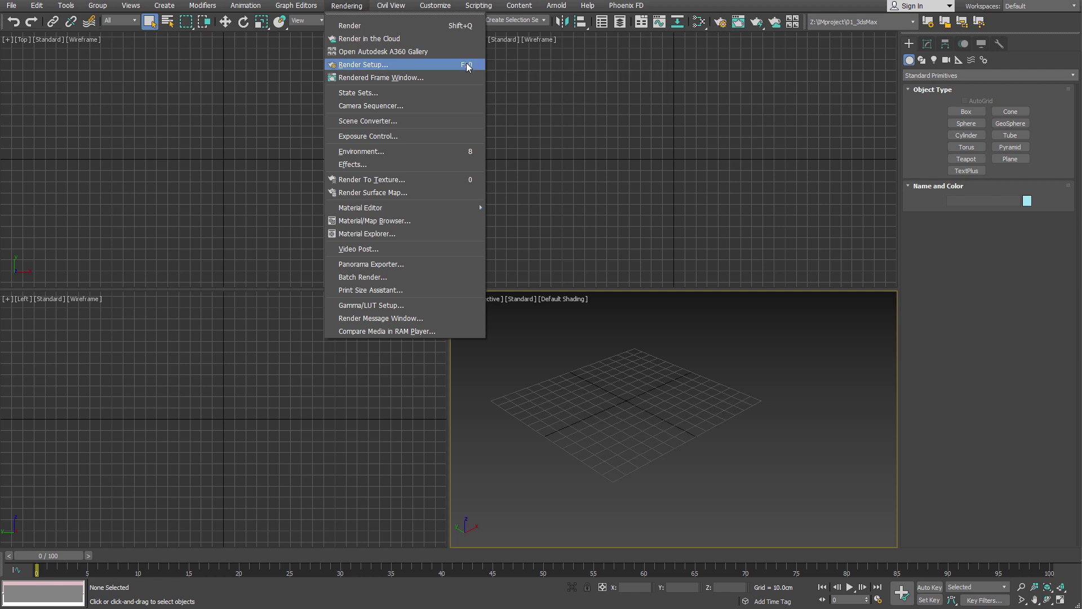
{"action": "left_click", "coordinate": [449, 66]}
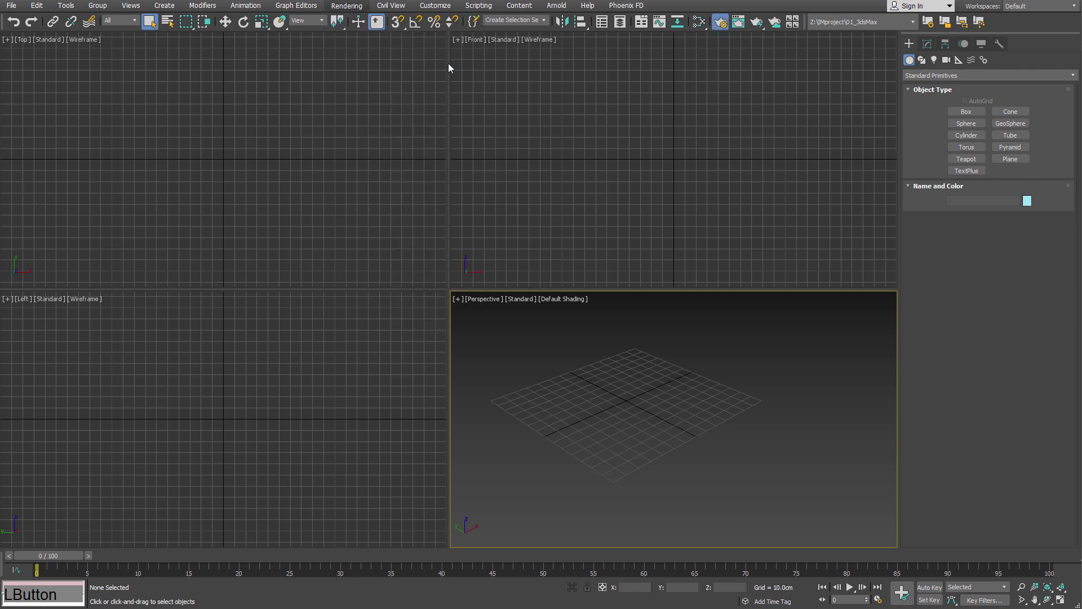
{"action": "left_click_drag", "start_coordinate": [170, 47], "coordinate": [425, 67]}
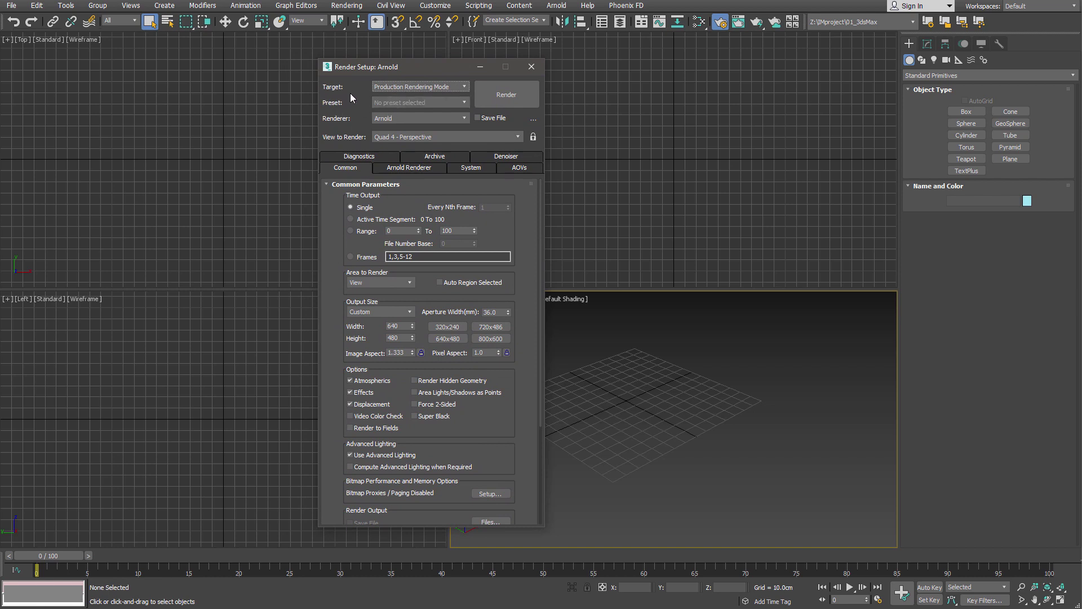
Examine the available target modes, render presets and renderers in the render setup without changing them
{"action": "left_click", "coordinate": [461, 86]}
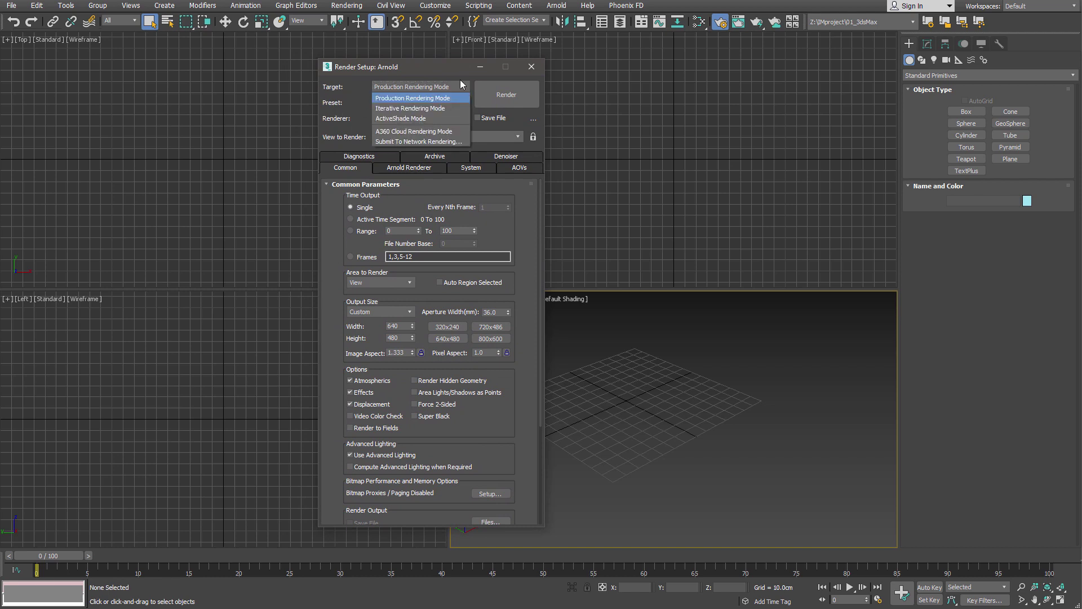
{"action": "left_click", "coordinate": [323, 104]}
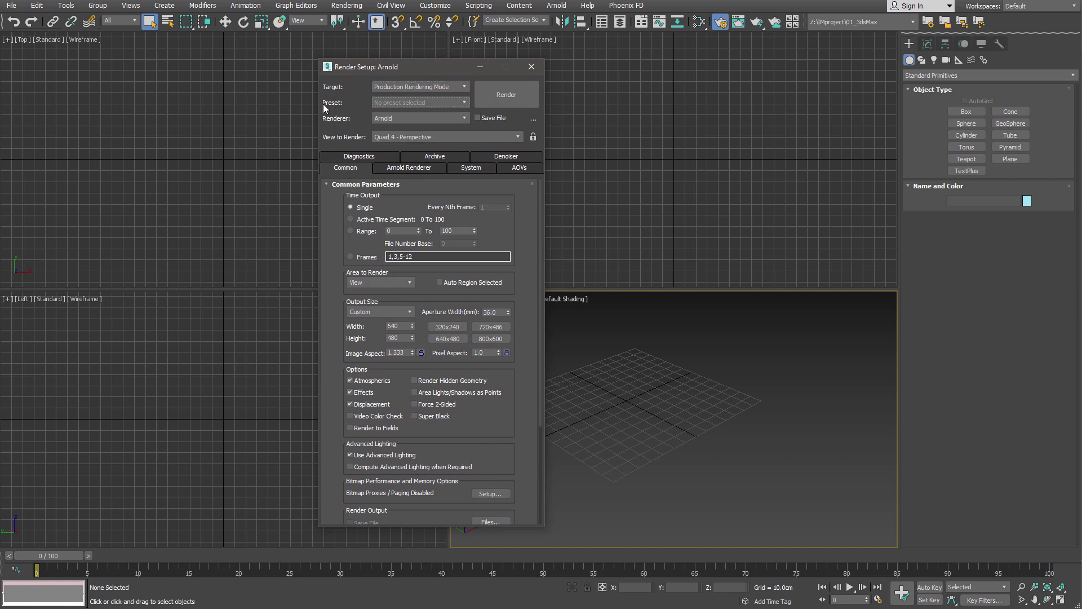
{"action": "left_click", "coordinate": [408, 104]}
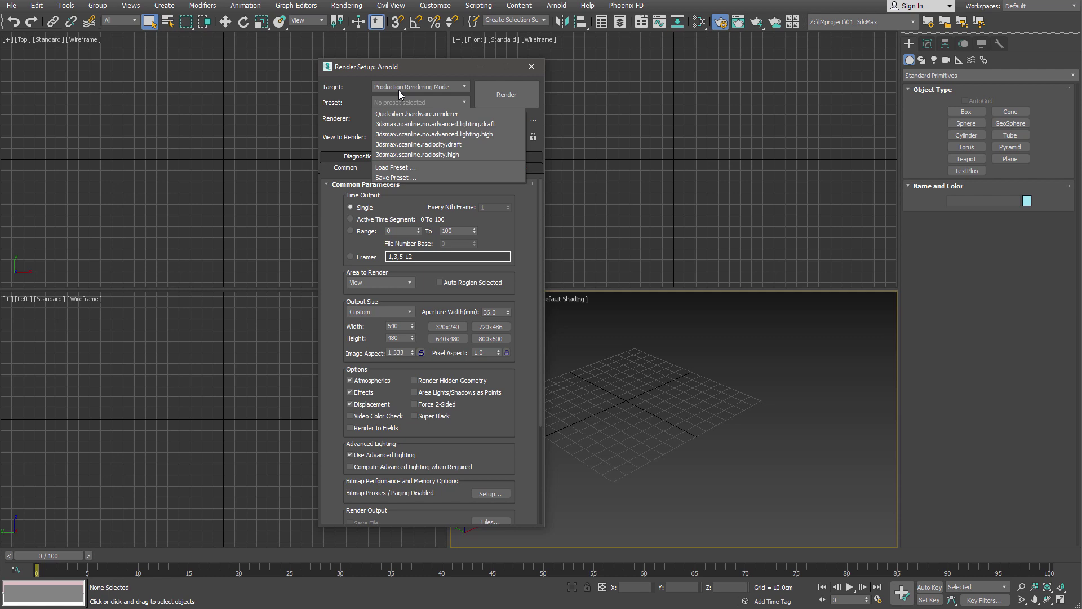
{"action": "left_click", "coordinate": [398, 90]}
{"action": "left_click", "coordinate": [396, 118]}
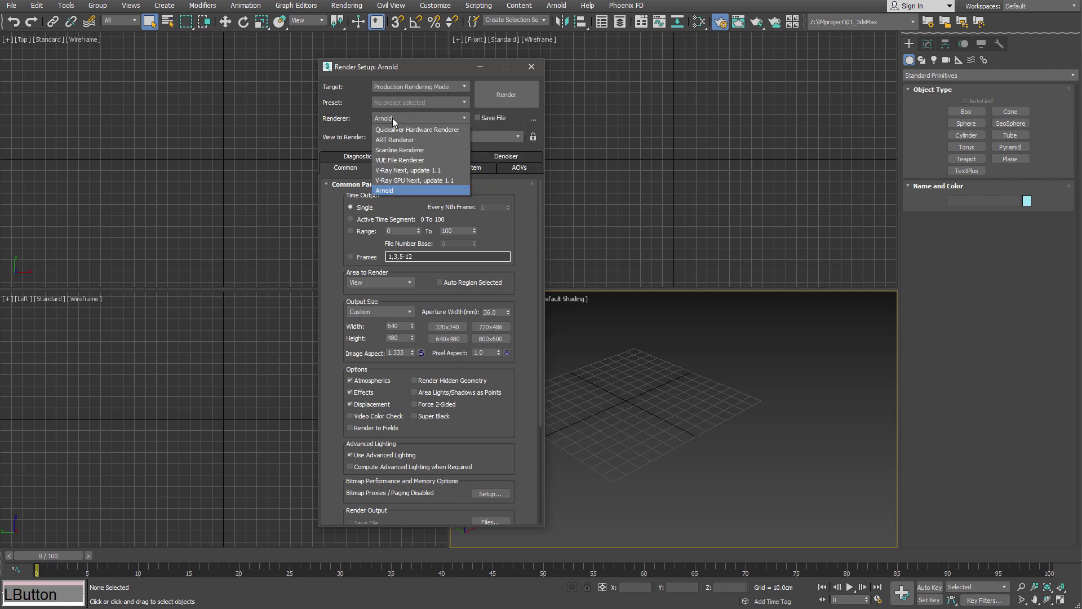
{"action": "left_click", "coordinate": [376, 119]}
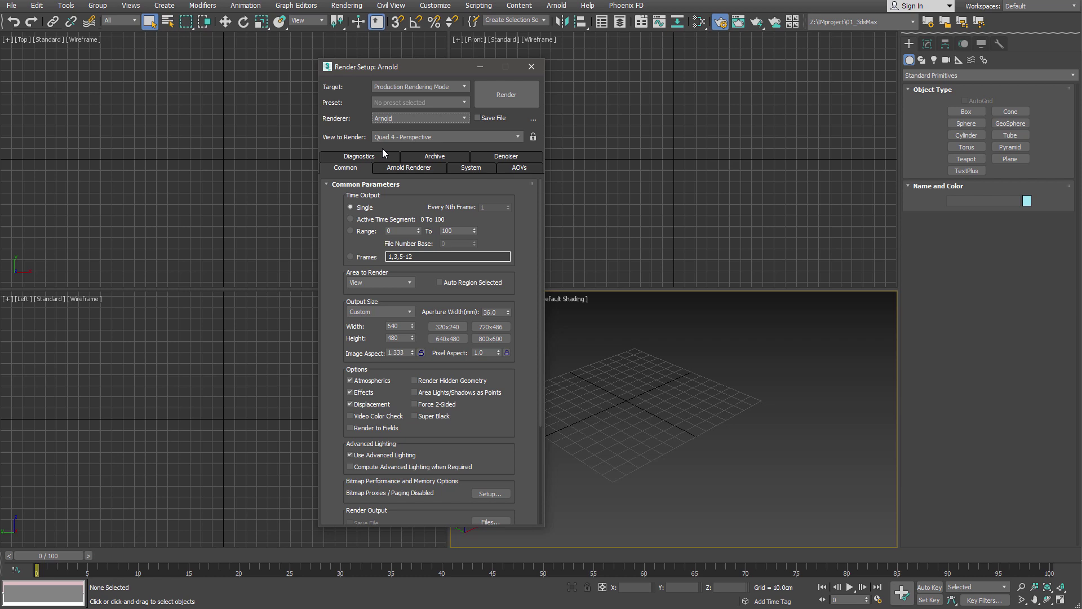
Look through the Arnold Renderer, System, Denoiser, Archive and Diagnostics settings, and return to the Common settings
{"action": "left_click", "coordinate": [404, 167]}
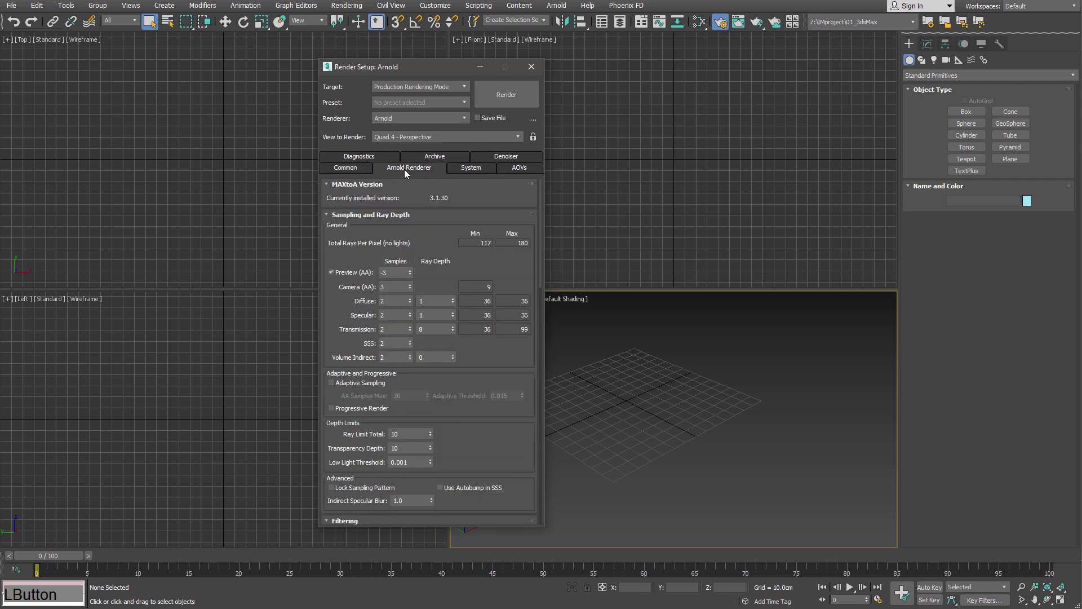
{"action": "left_click", "coordinate": [476, 167]}
{"action": "left_click", "coordinate": [506, 156]}
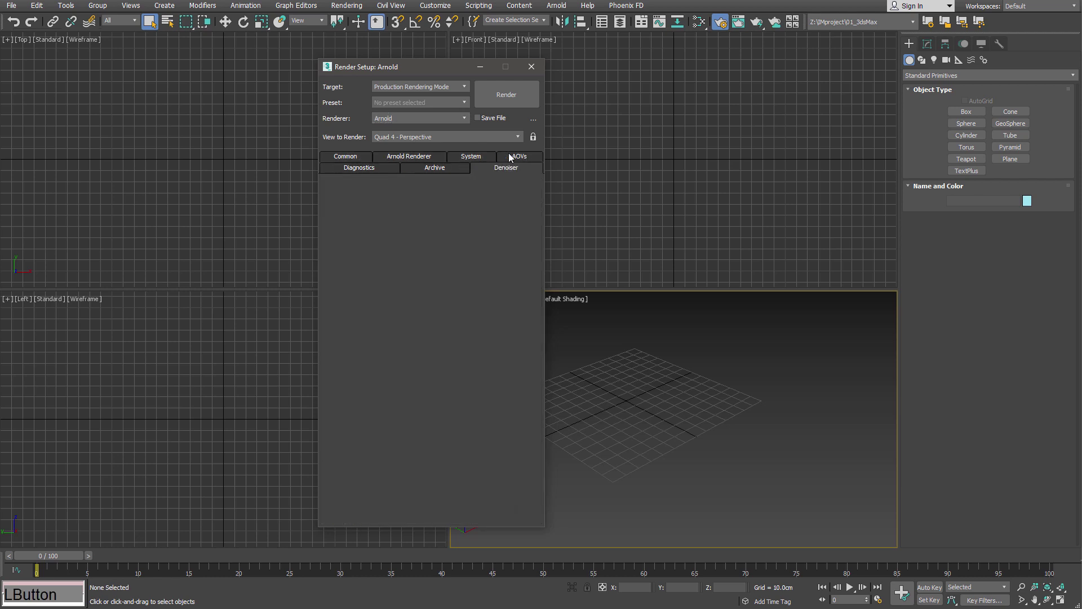
{"action": "left_click", "coordinate": [432, 170]}
{"action": "left_click", "coordinate": [364, 172]}
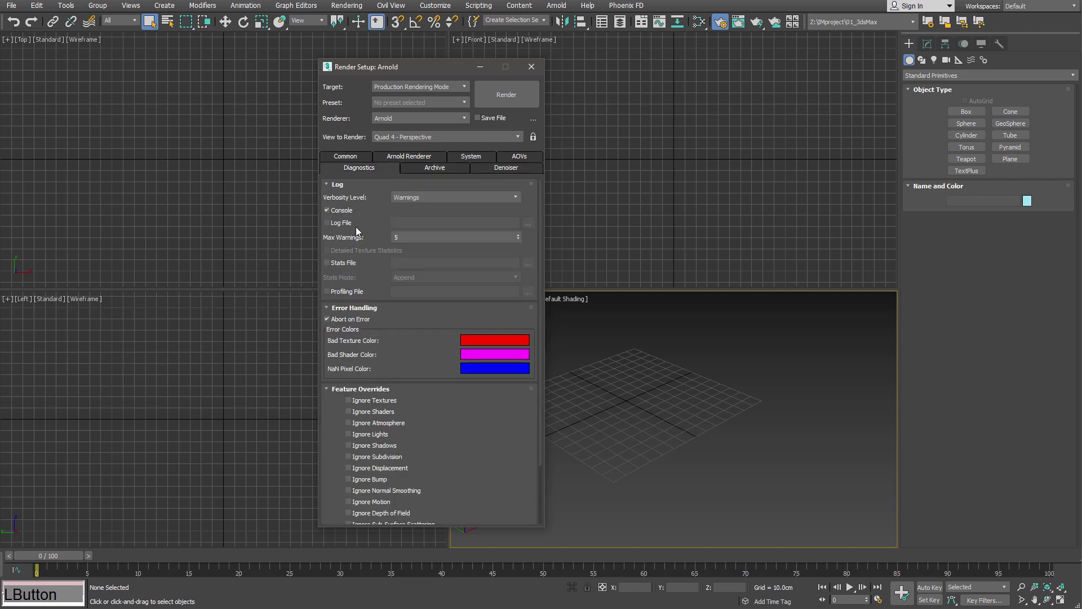
{"action": "left_click", "coordinate": [347, 158]}
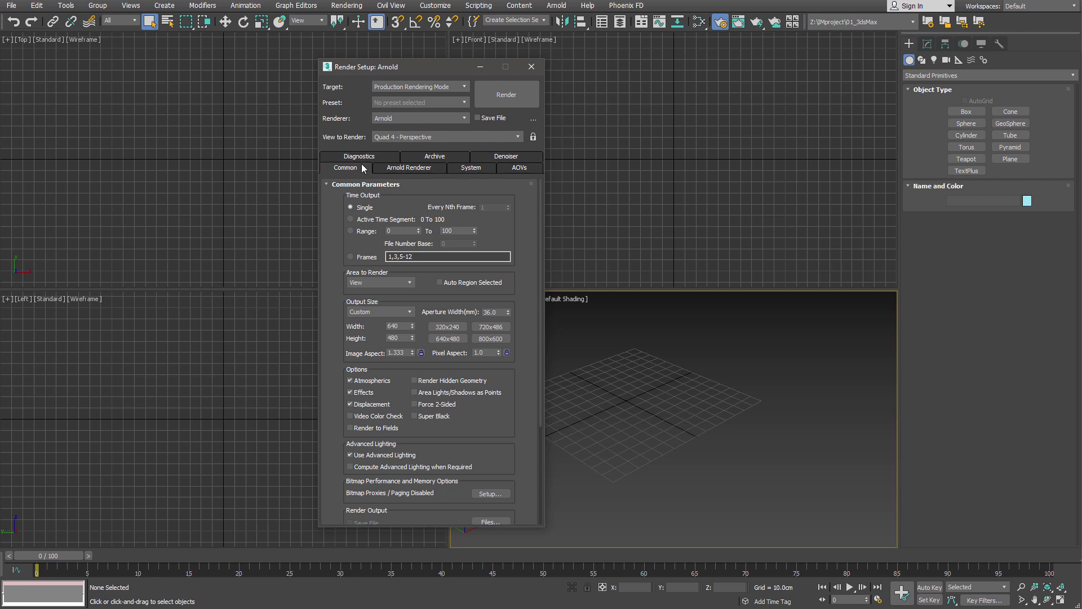
Examine the Email Notifications, Scripts and Assign Renderer sections, and bring the Common Parameters back into view
{"action": "left_click", "coordinate": [364, 184]}
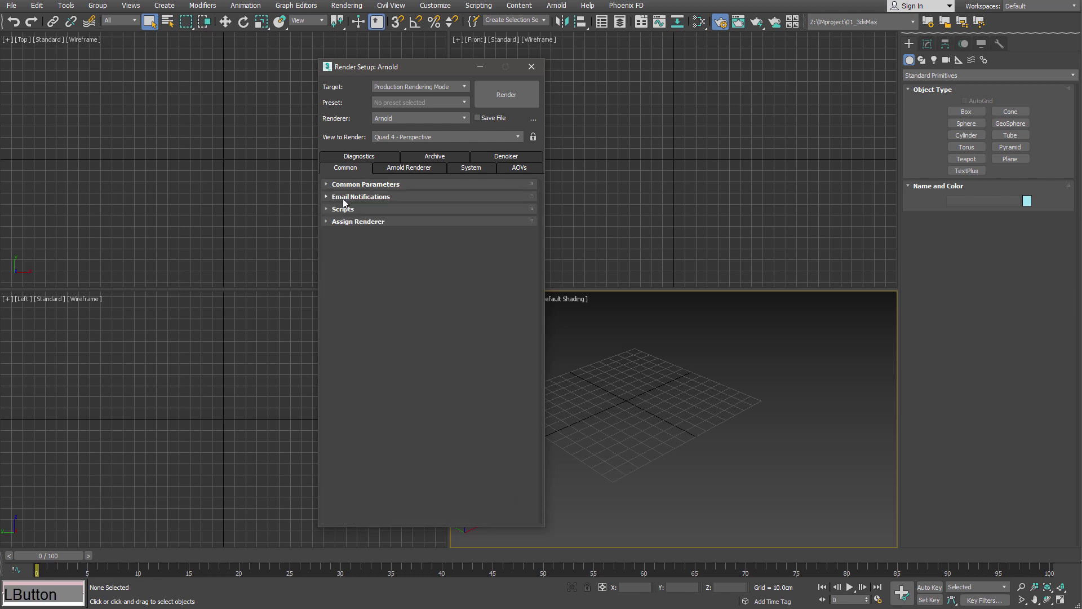
{"action": "left_click", "coordinate": [356, 197]}
{"action": "left_click", "coordinate": [358, 197]}
{"action": "left_click", "coordinate": [344, 209]}
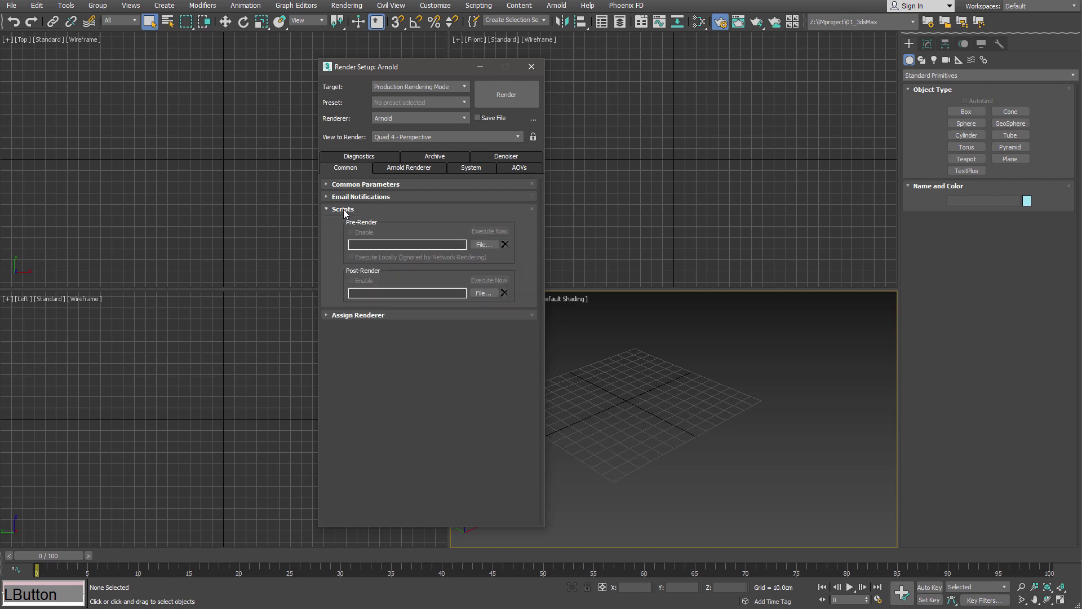
{"action": "left_click", "coordinate": [345, 209]}
{"action": "left_click", "coordinate": [356, 222]}
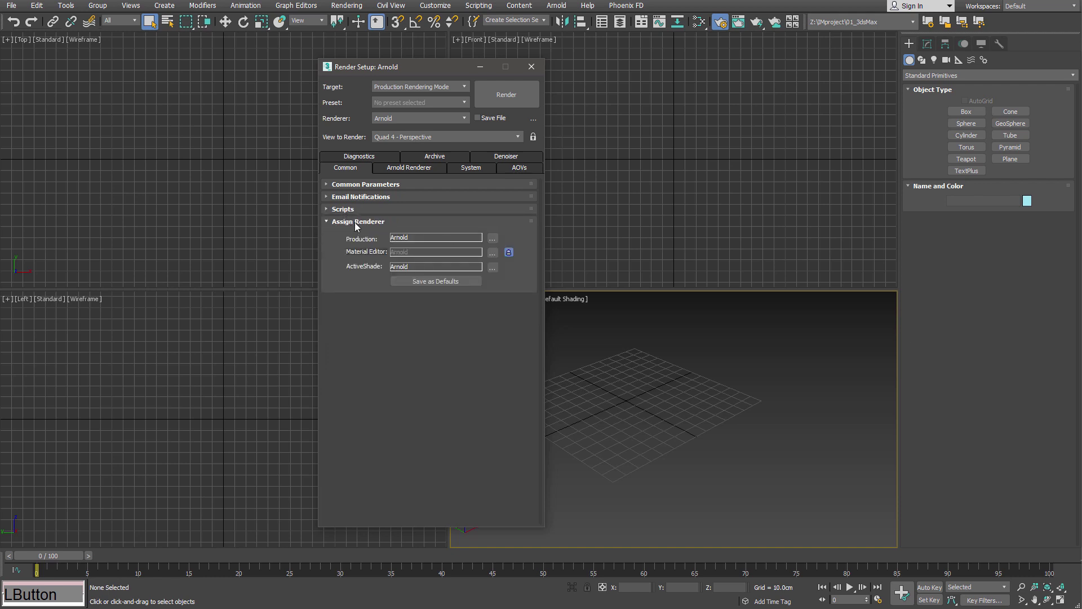
{"action": "left_click", "coordinate": [355, 222]}
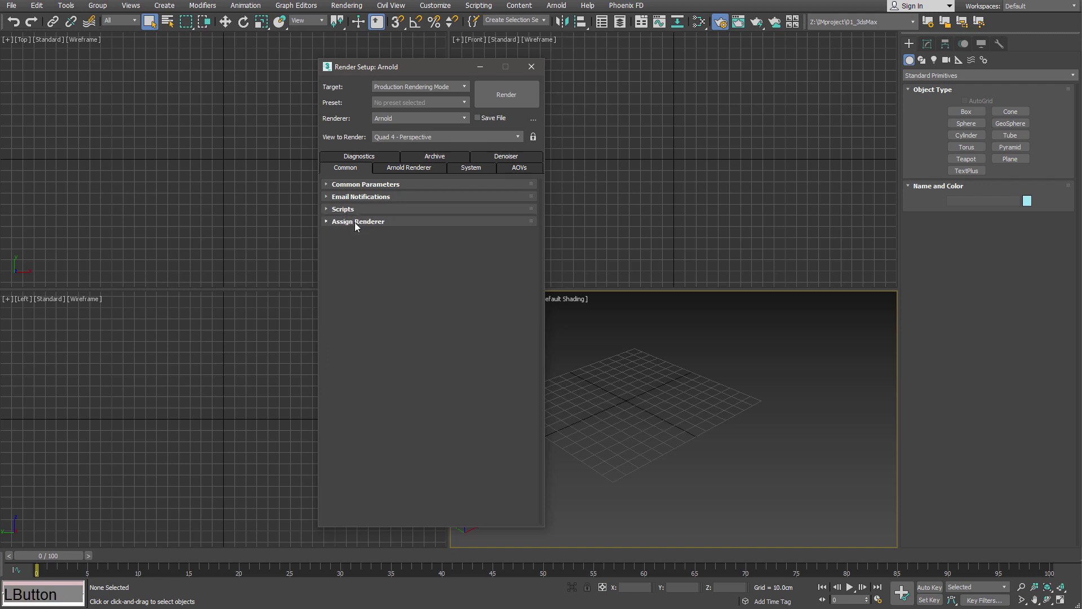
{"action": "left_click", "coordinate": [343, 184]}
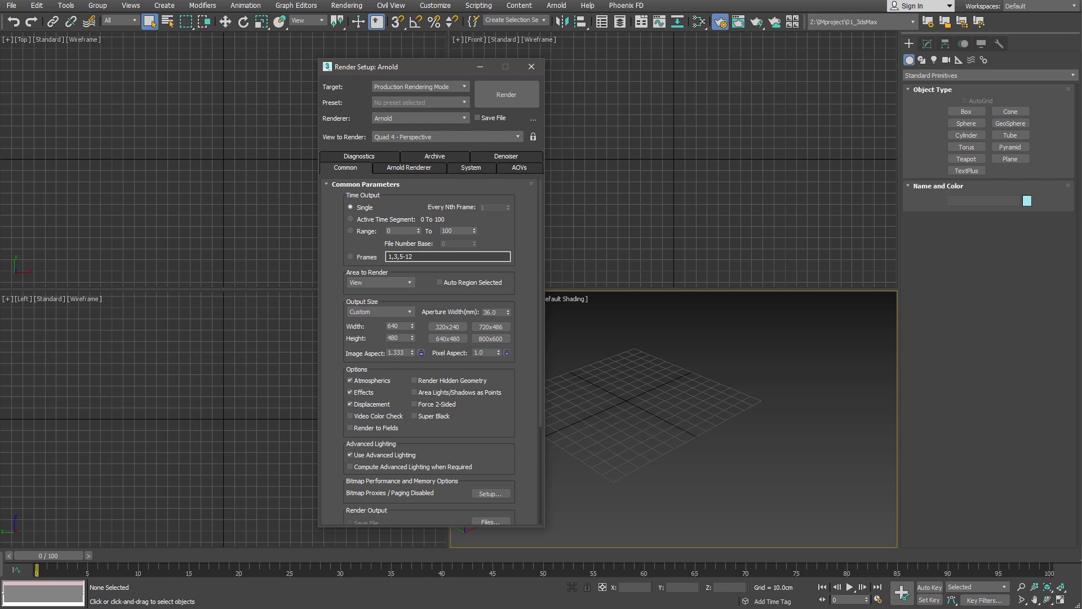
Try the Active Time Segment and Range options for the time output, and settle on the Frames option
{"action": "left_click", "coordinate": [368, 221]}
{"action": "left_click", "coordinate": [729, 481]}
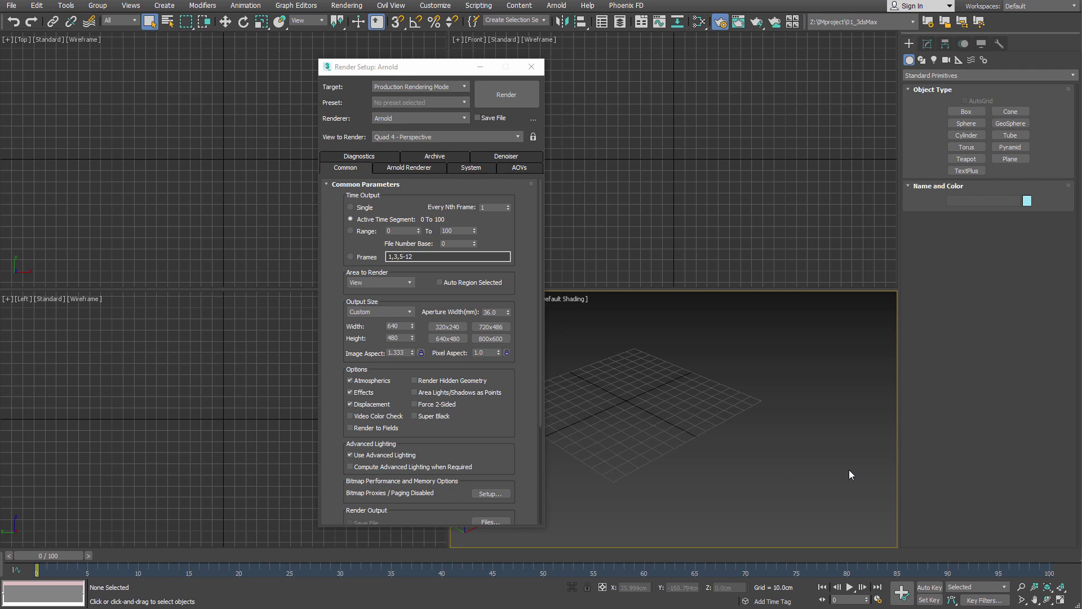
{"action": "left_click", "coordinate": [358, 232]}
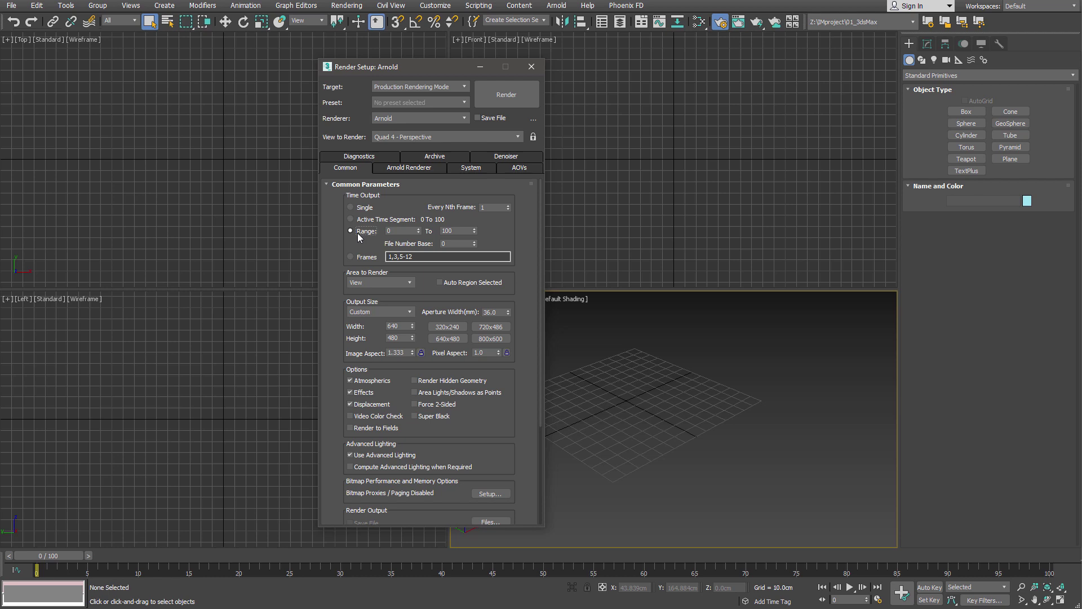
{"action": "left_click", "coordinate": [460, 244]}
{"action": "double_click", "coordinate": [460, 245]}
{"action": "left_click", "coordinate": [367, 257]}
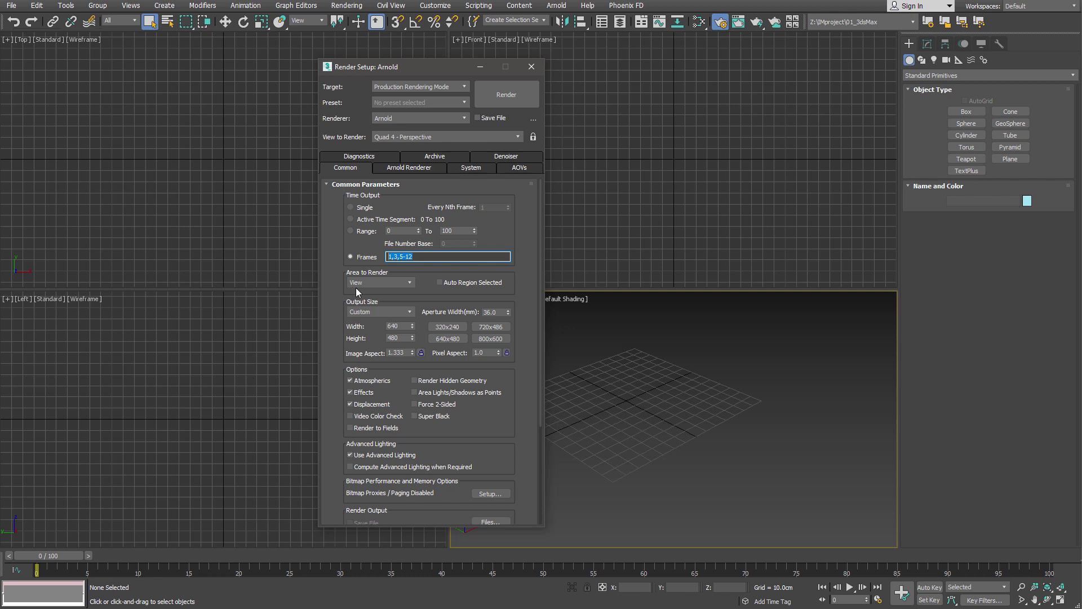
Examine the choices for the area to render and try the Auto Region Selected option
{"action": "left_click", "coordinate": [410, 283]}
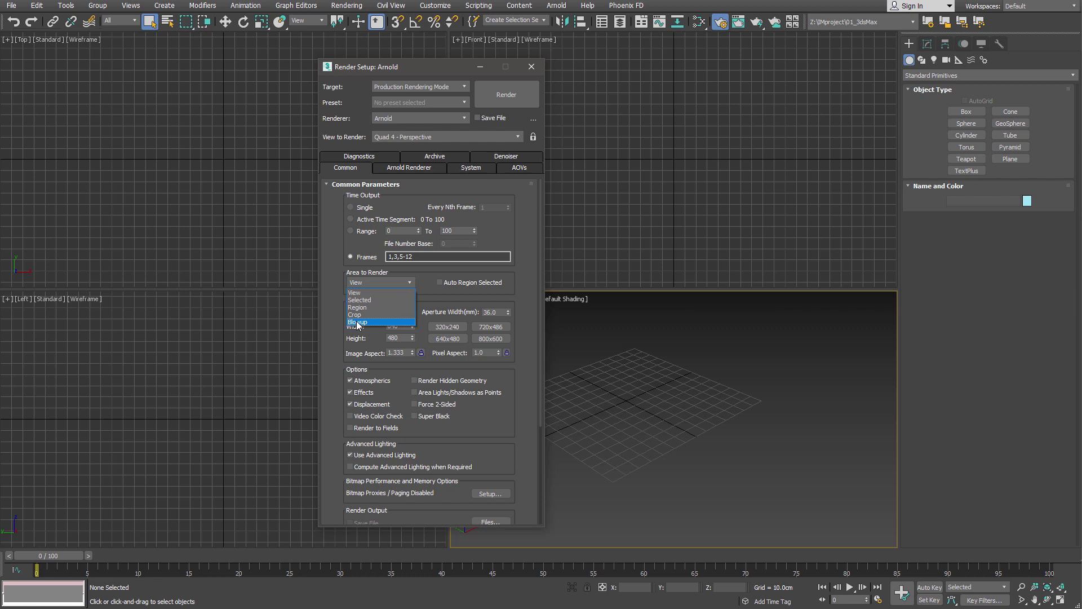
{"action": "left_click", "coordinate": [442, 284]}
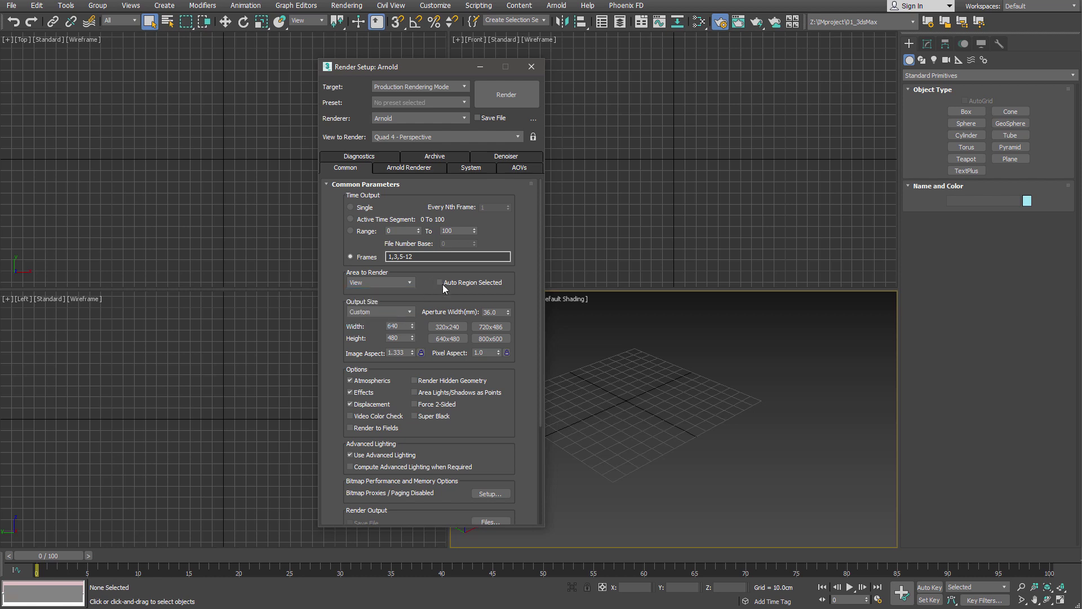
{"action": "left_click", "coordinate": [439, 282]}
{"action": "scroll", "coordinate": [424, 286], "scroll_direction": "down", "scroll_amount": 1}
{"action": "left_click", "coordinate": [439, 265]}
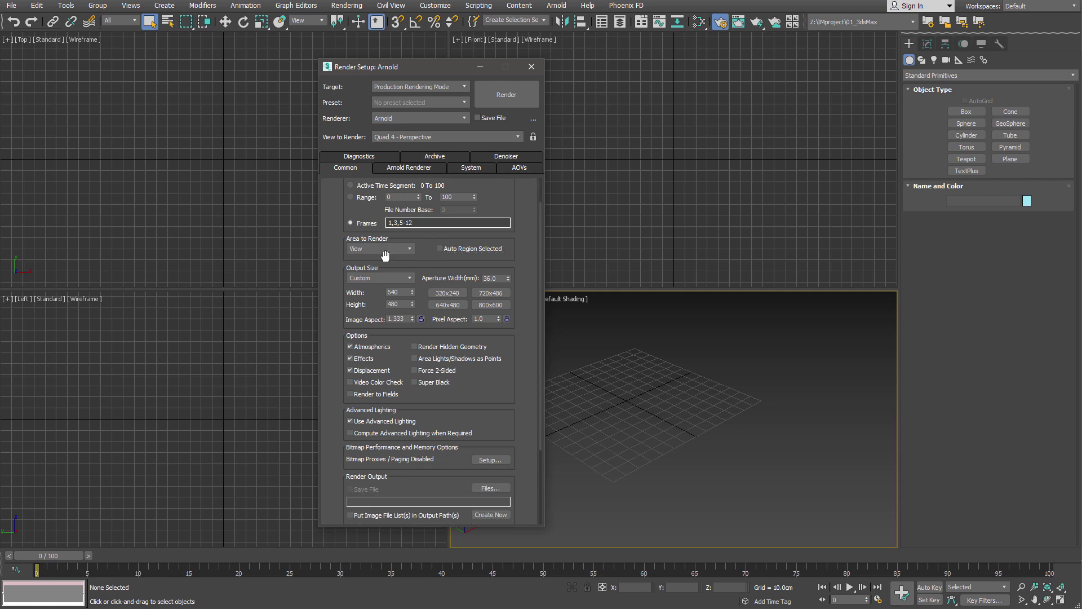
Examine the preset formats offered for the render's output size, keeping Custom
{"action": "scroll", "coordinate": [386, 253], "scroll_direction": "down", "scroll_amount": 1}
{"action": "scroll", "coordinate": [386, 253], "scroll_direction": "down", "scroll_amount": 1}
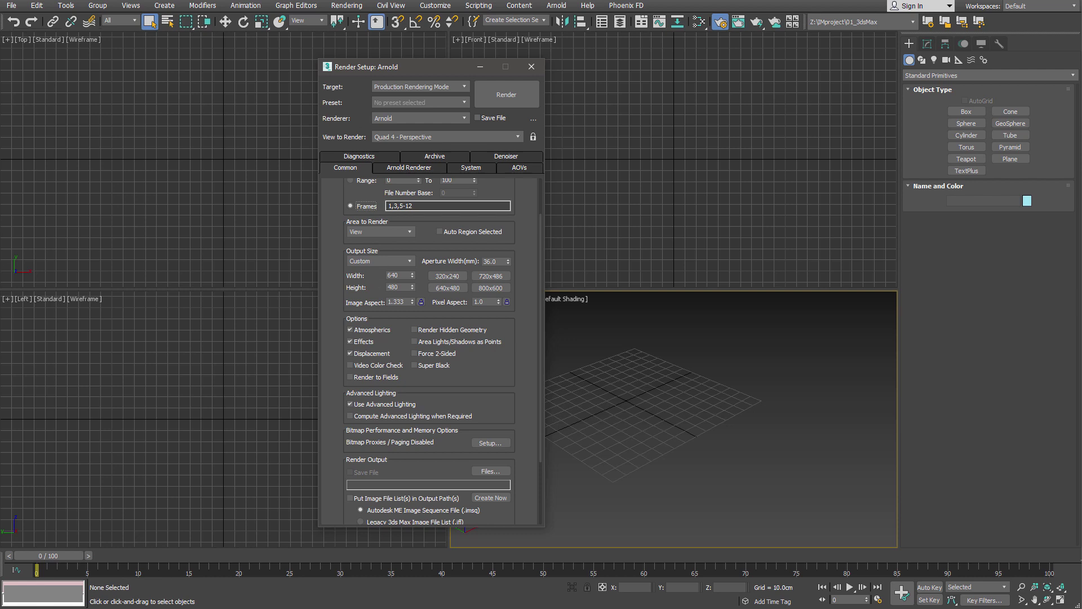
{"action": "left_click", "coordinate": [409, 262]}
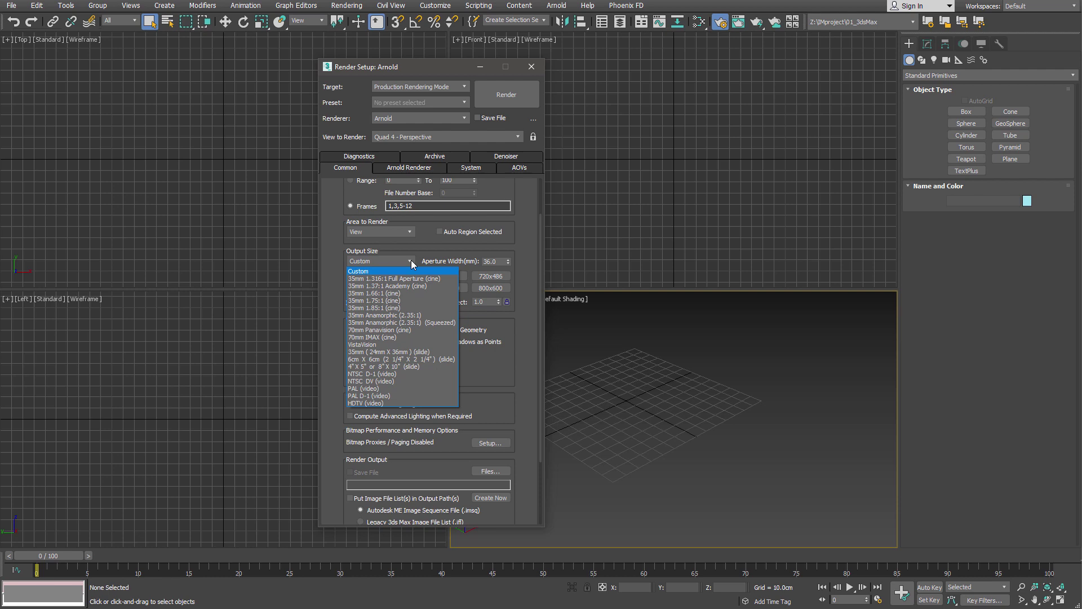
{"action": "scroll", "coordinate": [331, 299], "scroll_direction": "down", "scroll_amount": 1}
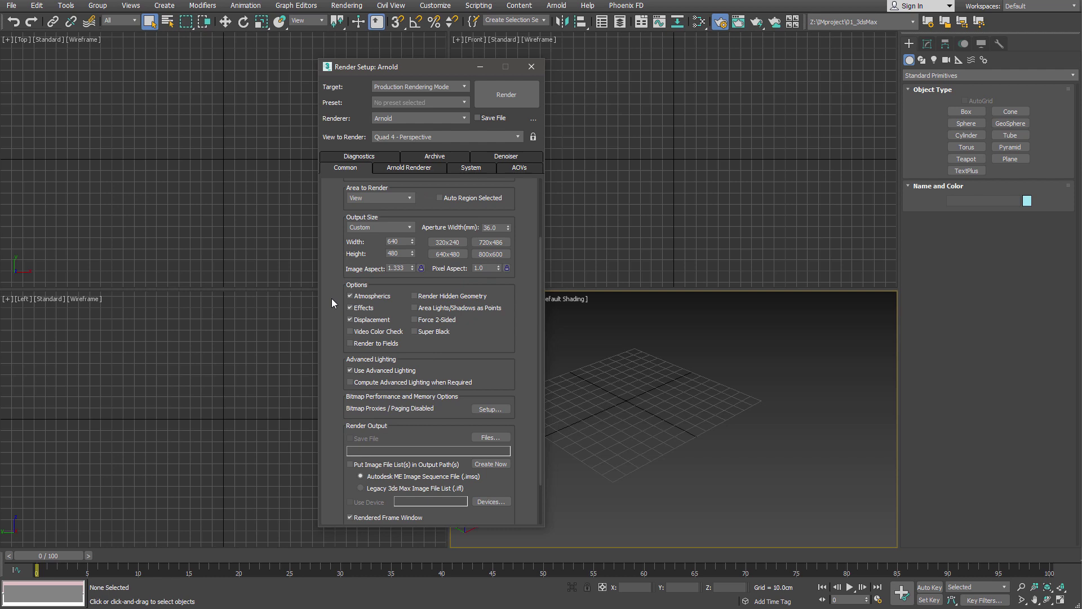
Inspect the global bitmap proxy and paging settings and close them without changes
{"action": "scroll", "coordinate": [331, 298], "scroll_direction": "down", "scroll_amount": 1}
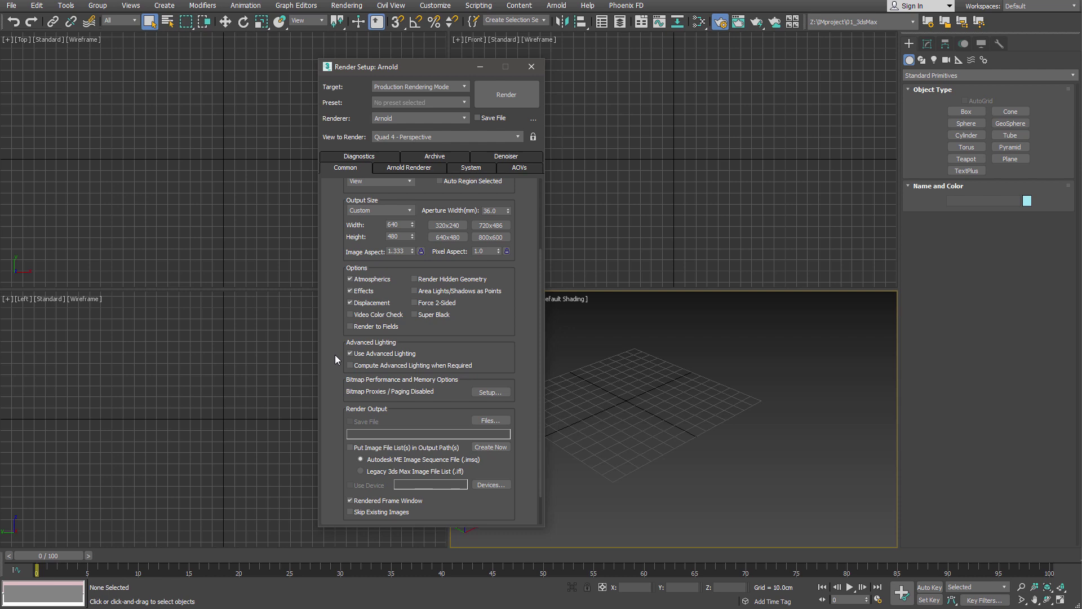
{"action": "scroll", "coordinate": [335, 354], "scroll_direction": "down", "scroll_amount": 2}
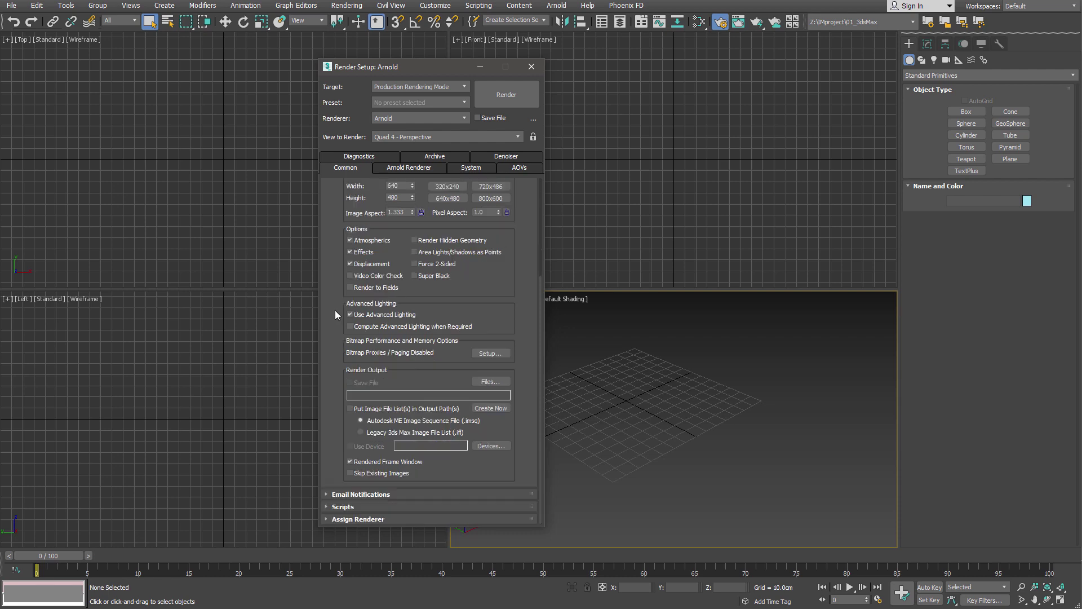
{"action": "left_click", "coordinate": [505, 354]}
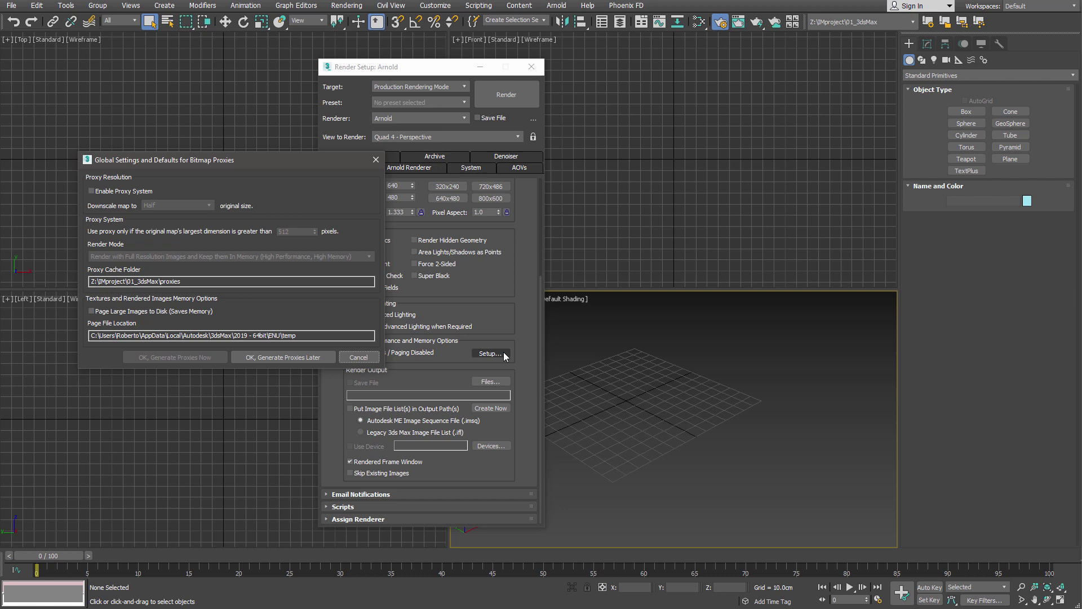
{"action": "left_click", "coordinate": [358, 357]}
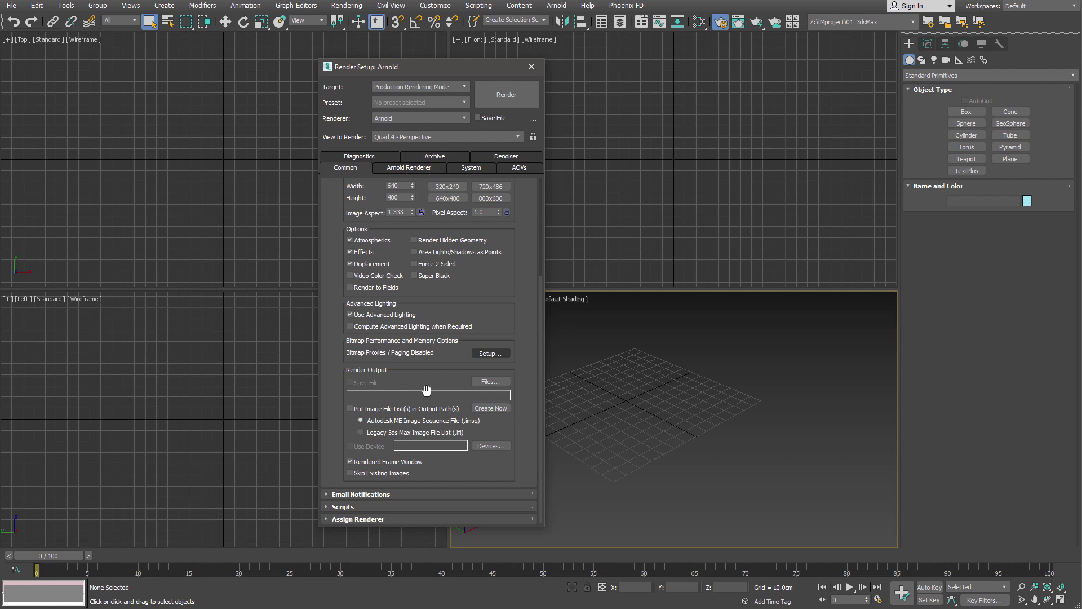
Set the render output file to "test" in the renderoutput folder, saved as an OpenEXR image file
{"action": "left_click", "coordinate": [495, 382]}
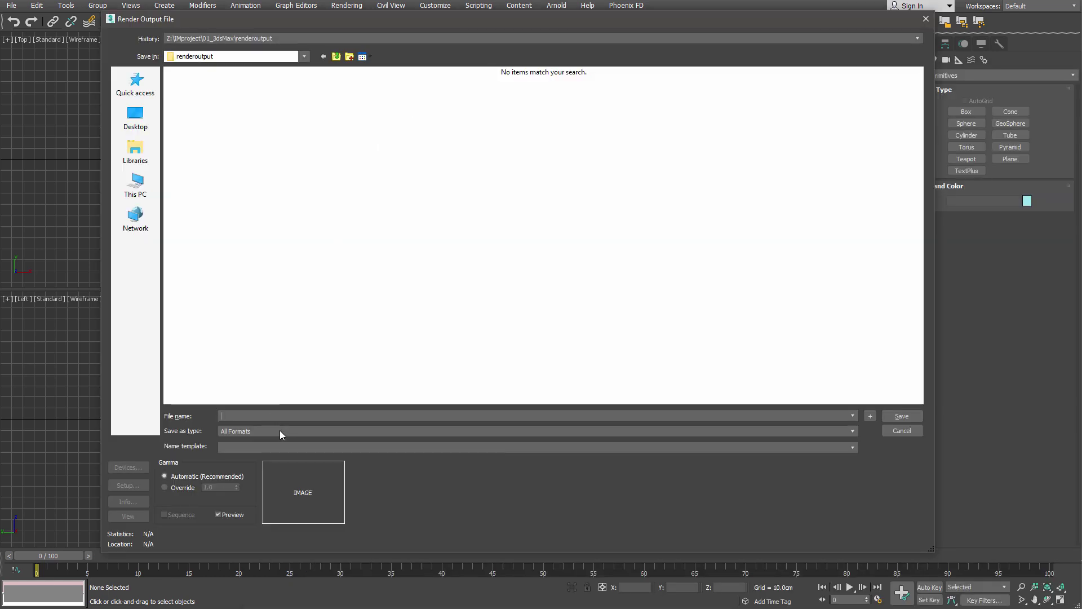
{"action": "left_click", "coordinate": [306, 430]}
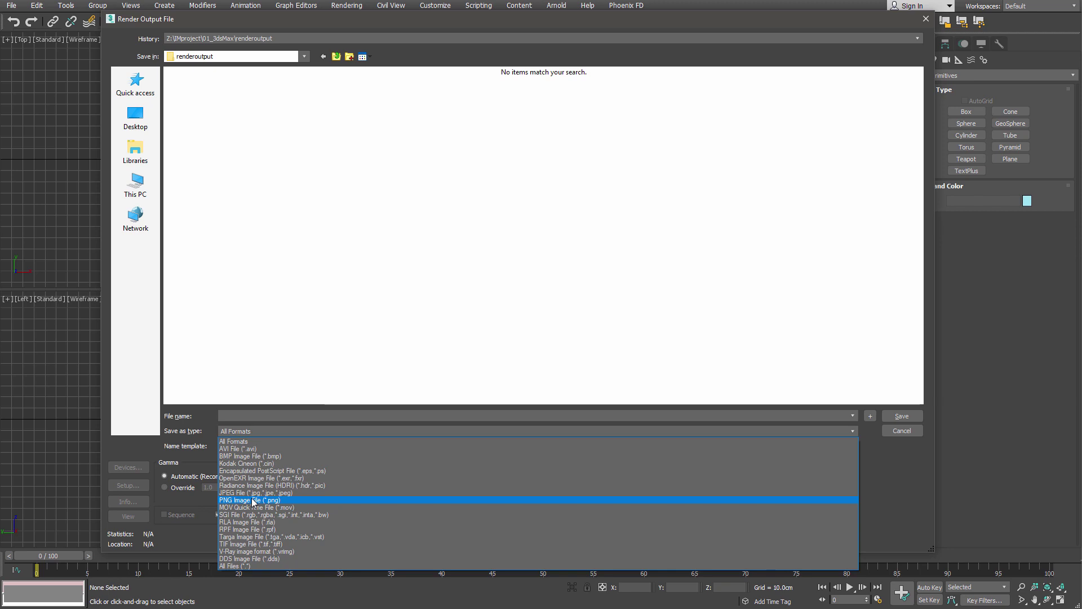
{"action": "left_click", "coordinate": [248, 477]}
{"action": "left_click", "coordinate": [248, 418]}
{"action": "type", "text": "tes"}
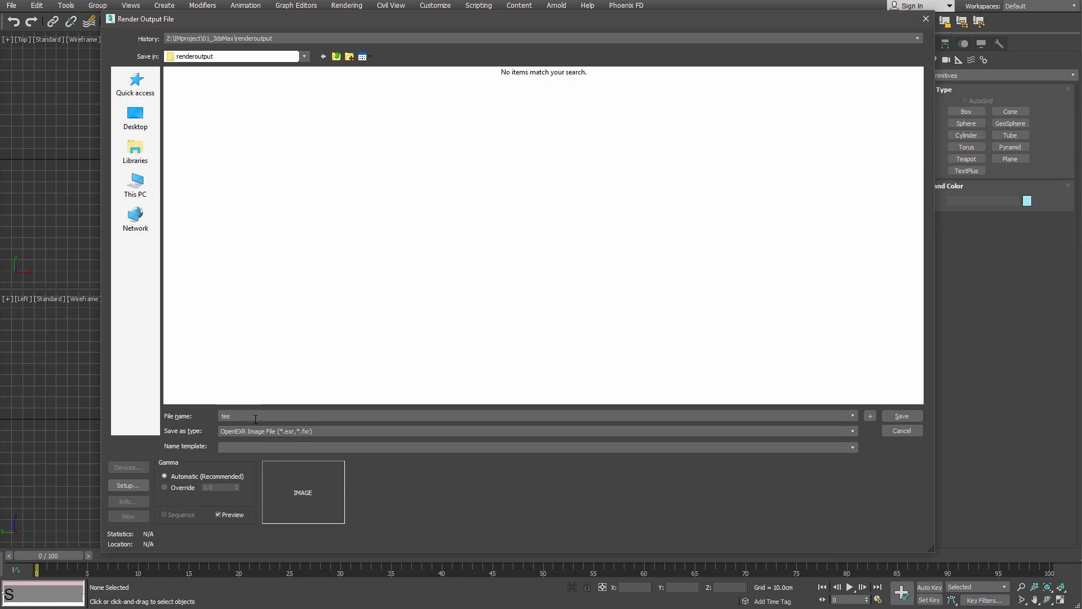
{"action": "type", "text": "t"}
{"action": "left_click", "coordinate": [902, 416]}
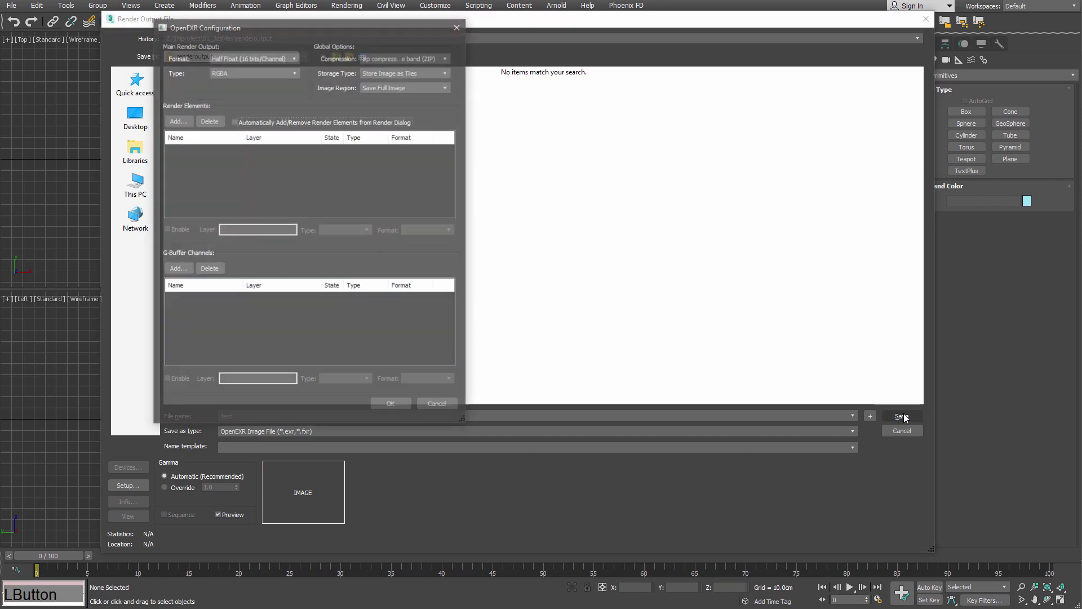
Try Full Float (32 bits/Channel) for the OpenEXR main render output, then accept the configuration with Half Float (16 bits/Channel)
{"action": "left_click", "coordinate": [284, 57]}
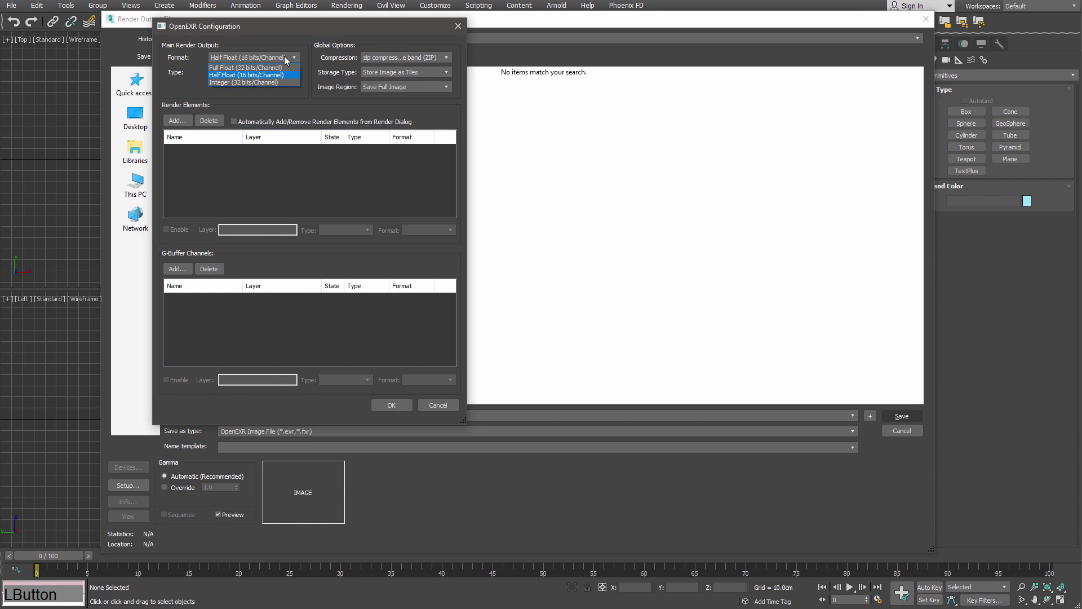
{"action": "left_click", "coordinate": [255, 75]}
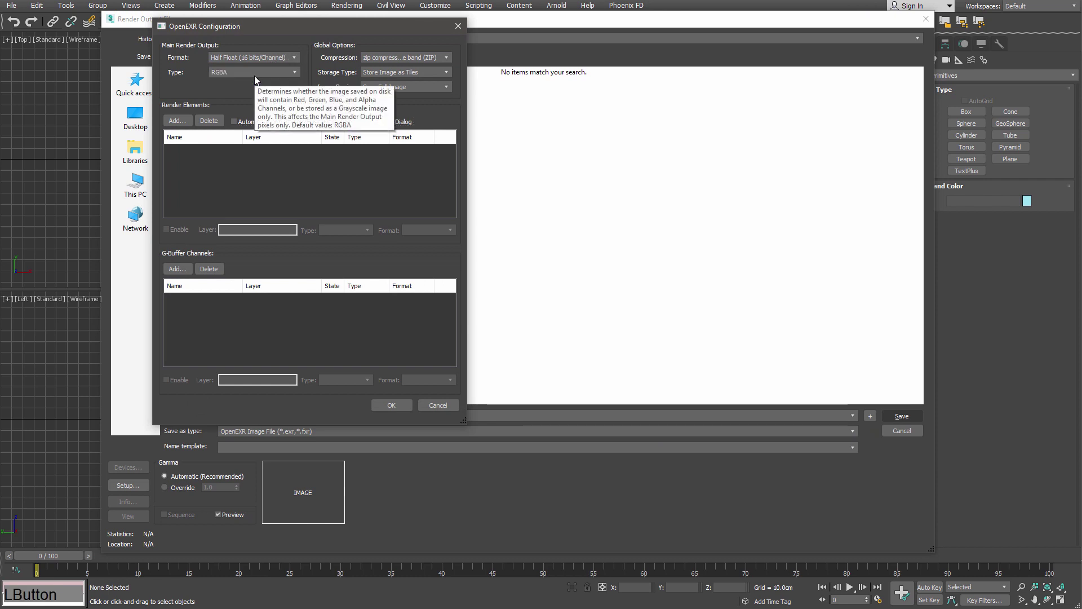
{"action": "left_click", "coordinate": [262, 58]}
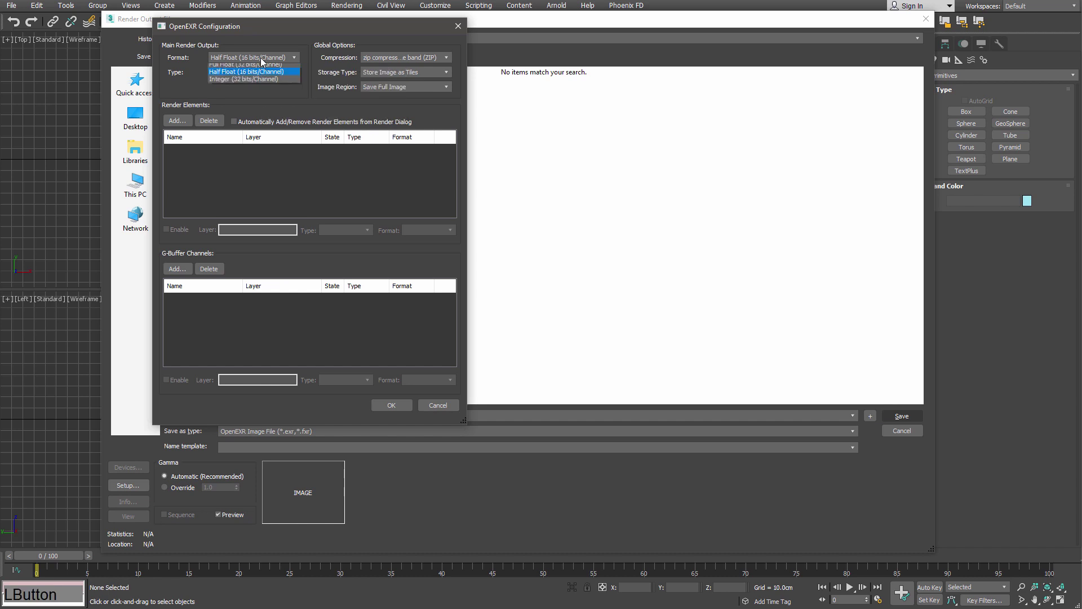
{"action": "left_click", "coordinate": [265, 68]}
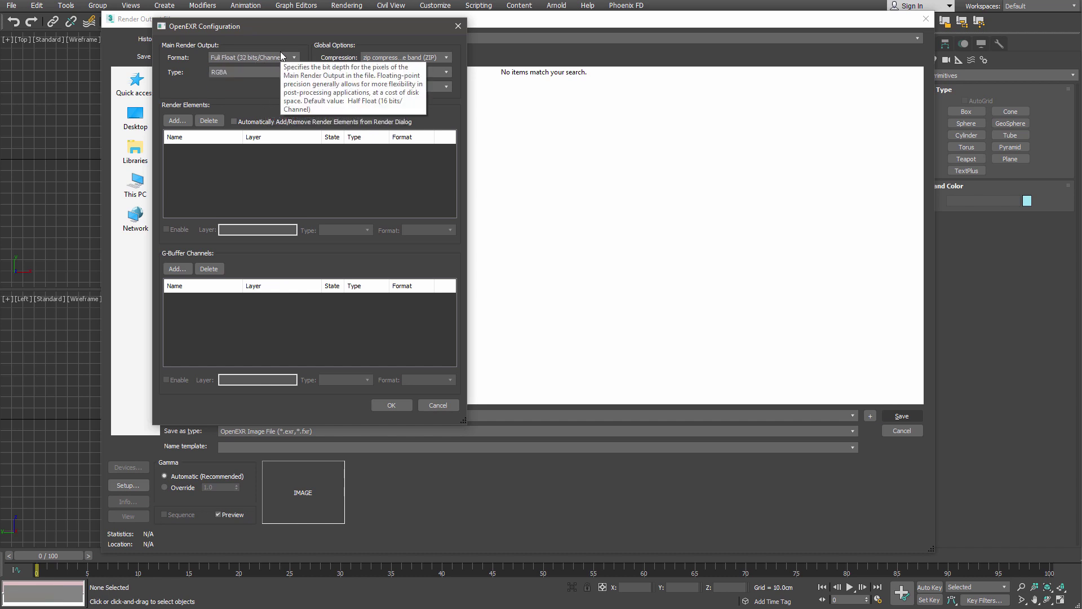
{"action": "left_click", "coordinate": [254, 58]}
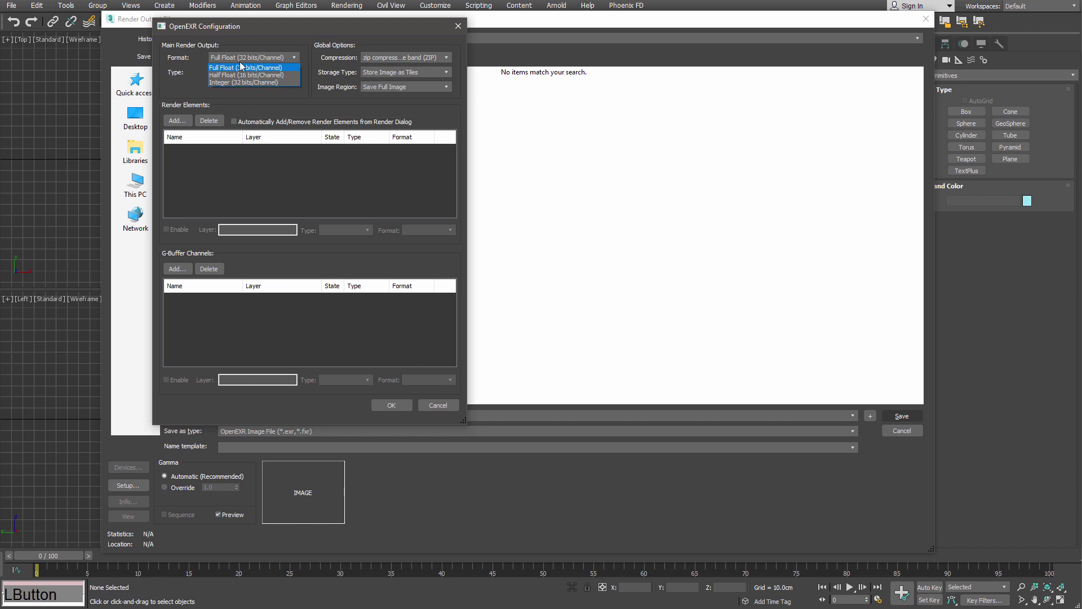
{"action": "left_click", "coordinate": [225, 75]}
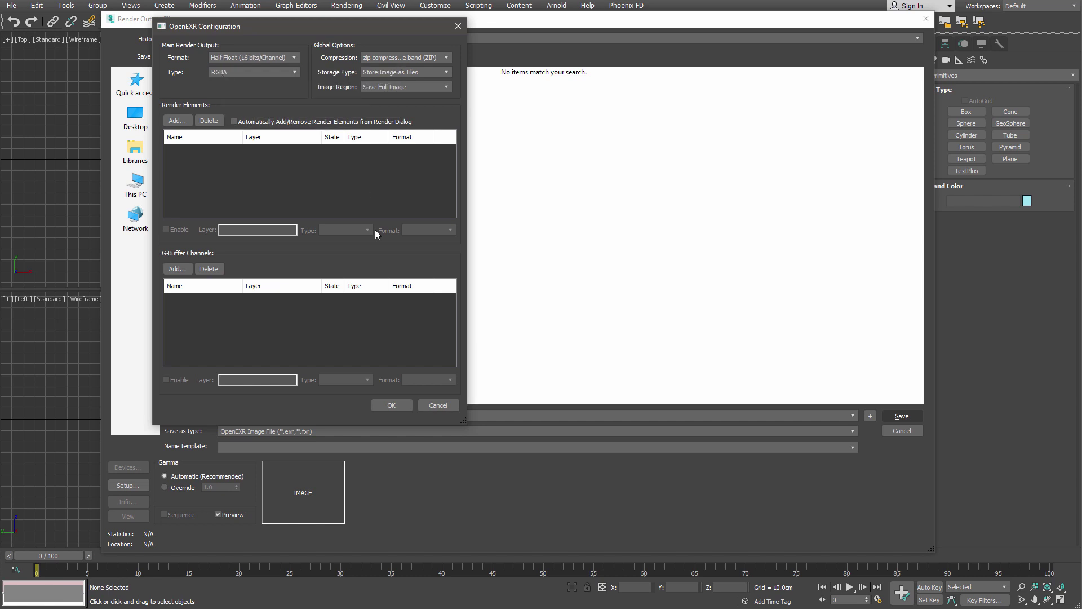
{"action": "left_click", "coordinate": [403, 406]}
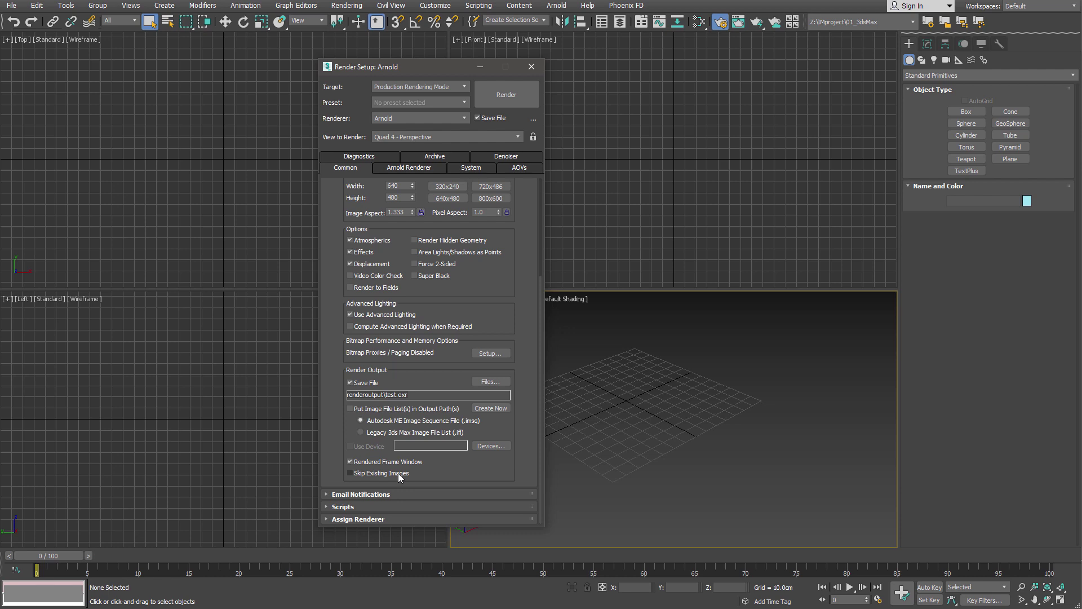
Expand and examine the Email Notifications, Scripts and Assign Renderer settings in the common render parameters
{"action": "left_click", "coordinate": [389, 493]}
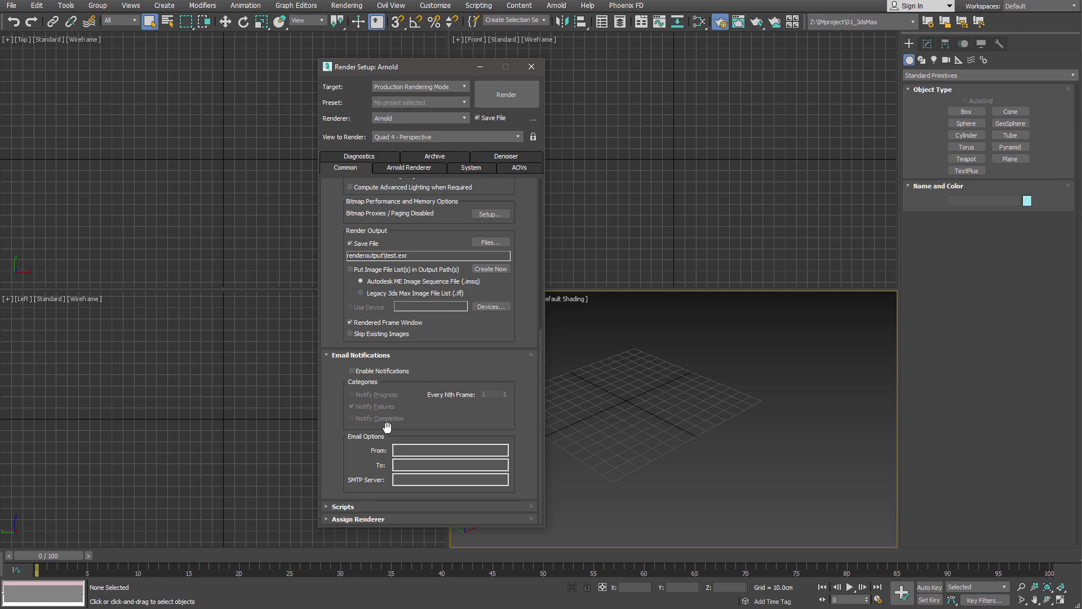
{"action": "left_click", "coordinate": [353, 506]}
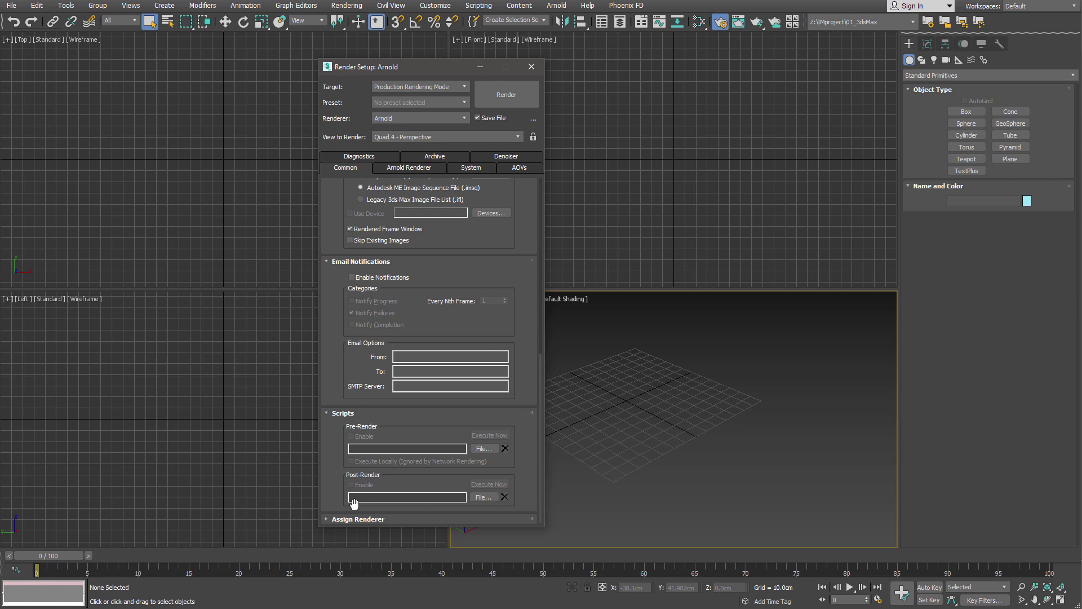
{"action": "left_click", "coordinate": [361, 518]}
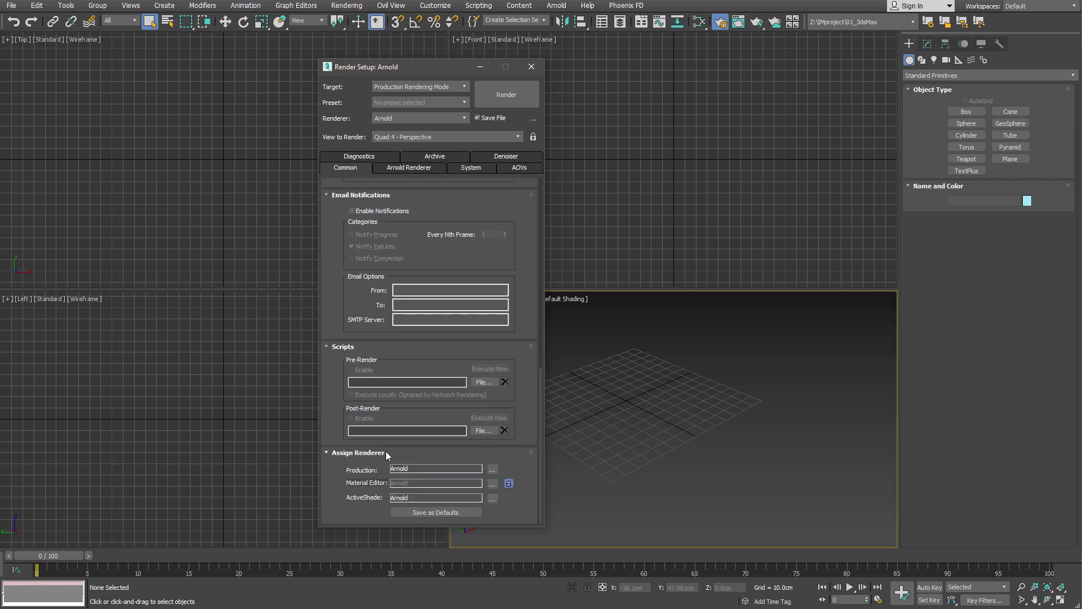